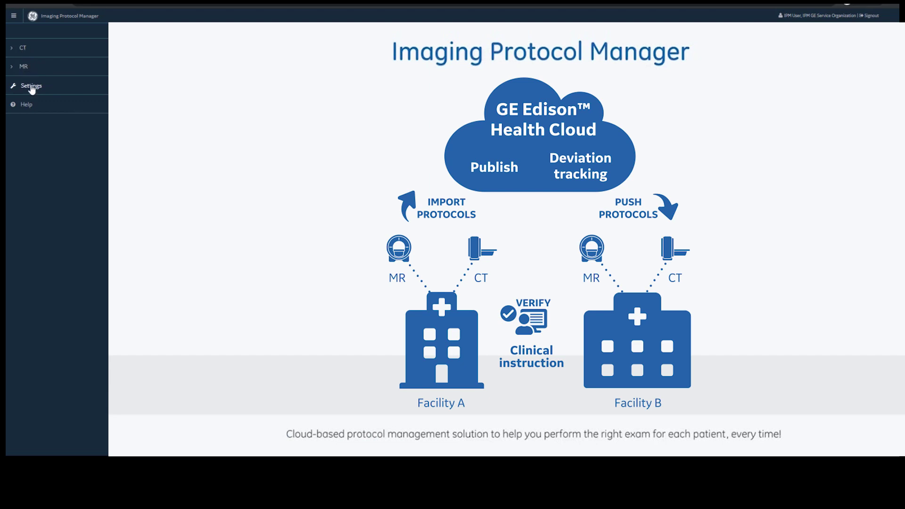
Step: Review the help FAQ, the cloud library structure settings with the standard library markers, and the language preferences
click(24, 105)
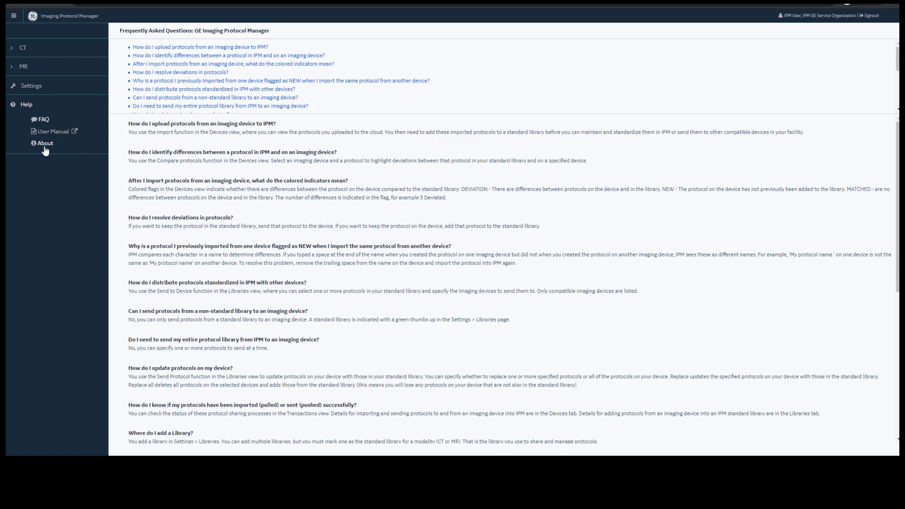
click(32, 86)
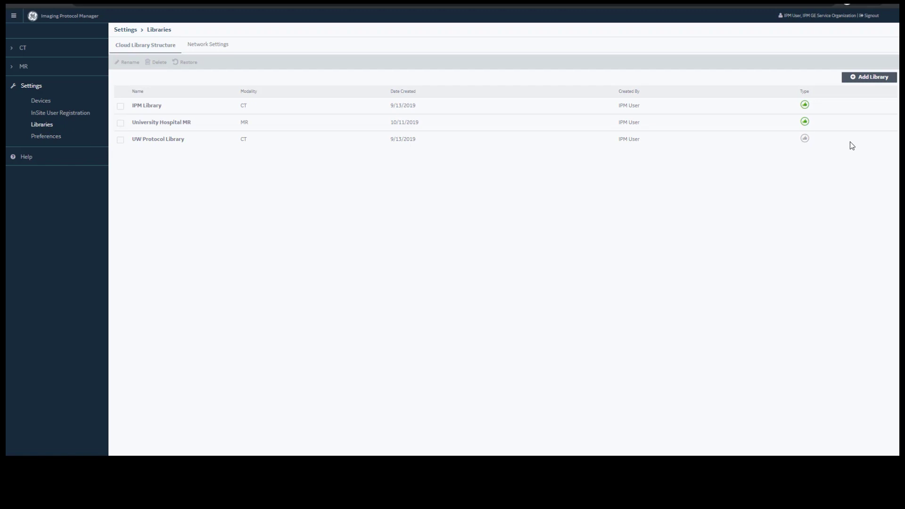
mouse_move(806, 107)
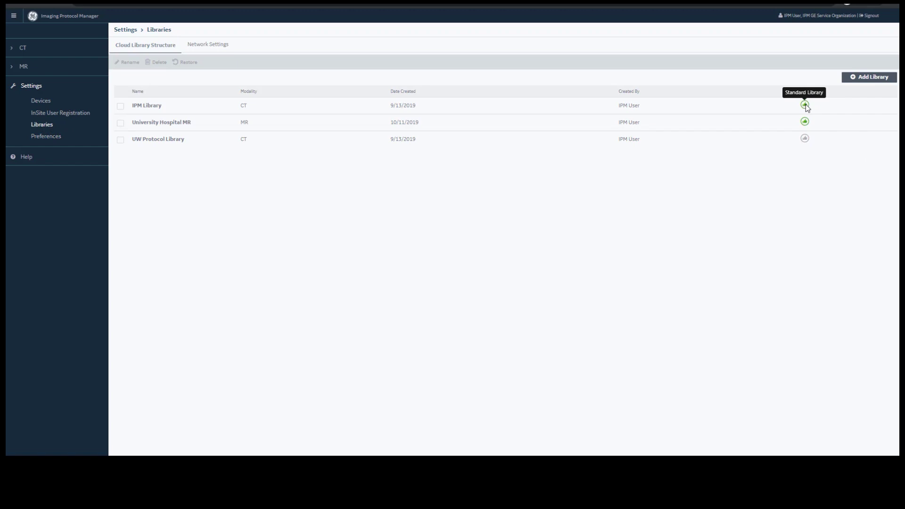
click(50, 137)
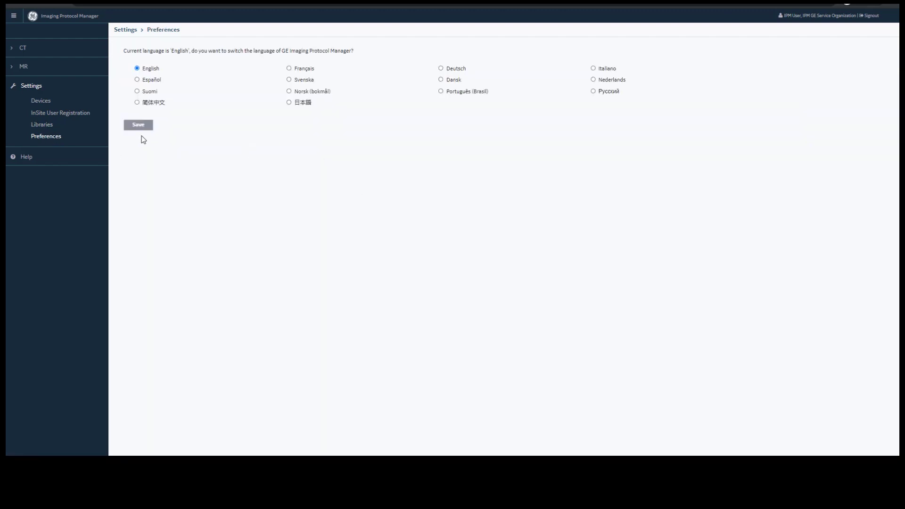
Step: Review the CT transaction status records for devices and for libraries, and open the CT protocol libraries
click(24, 50)
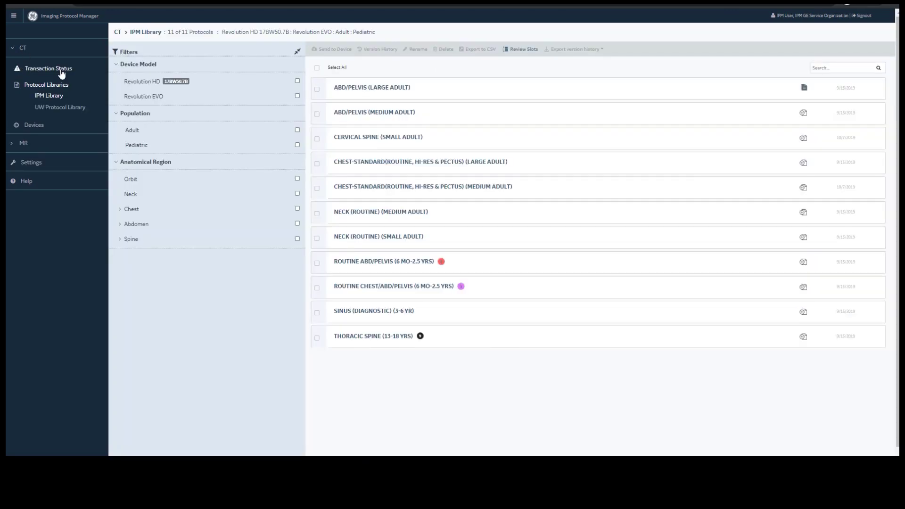
click(61, 71)
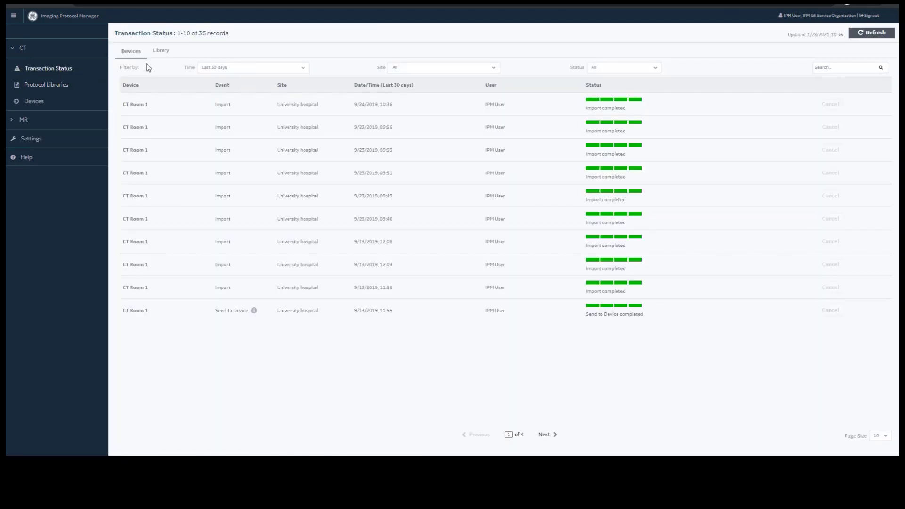
click(161, 52)
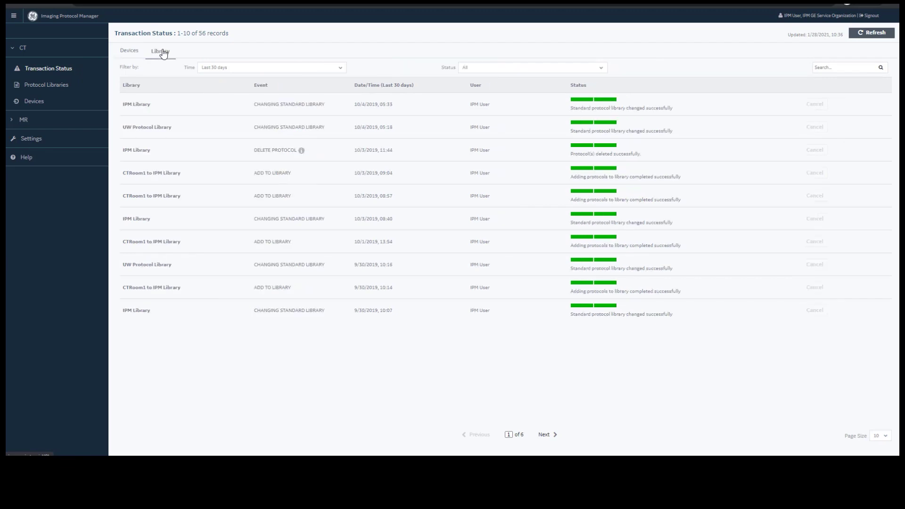
click(41, 85)
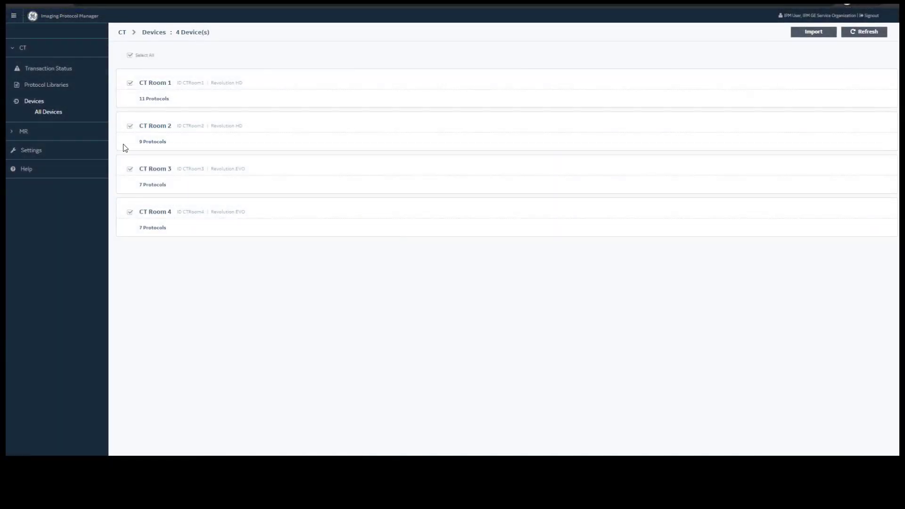
Step: Import the protocols from all CT devices and check the meaning of the flags on CT Room 1
click(814, 33)
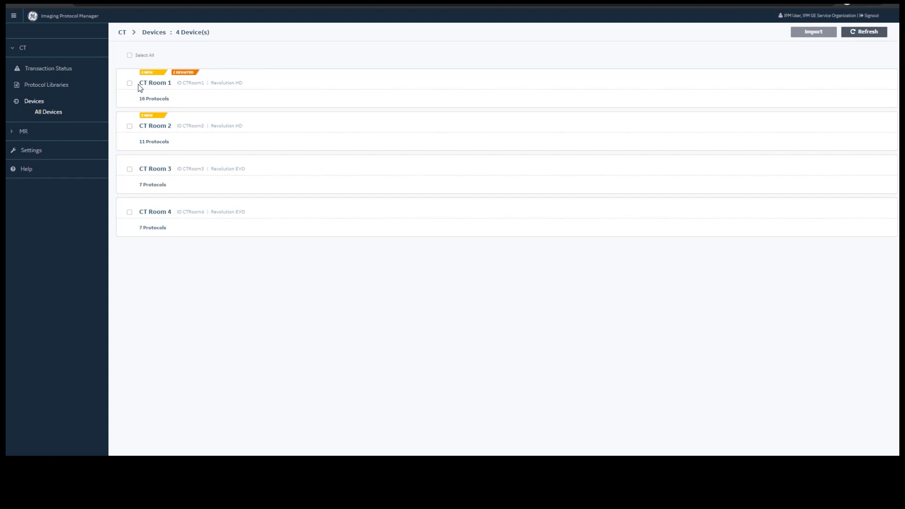
mouse_move(152, 74)
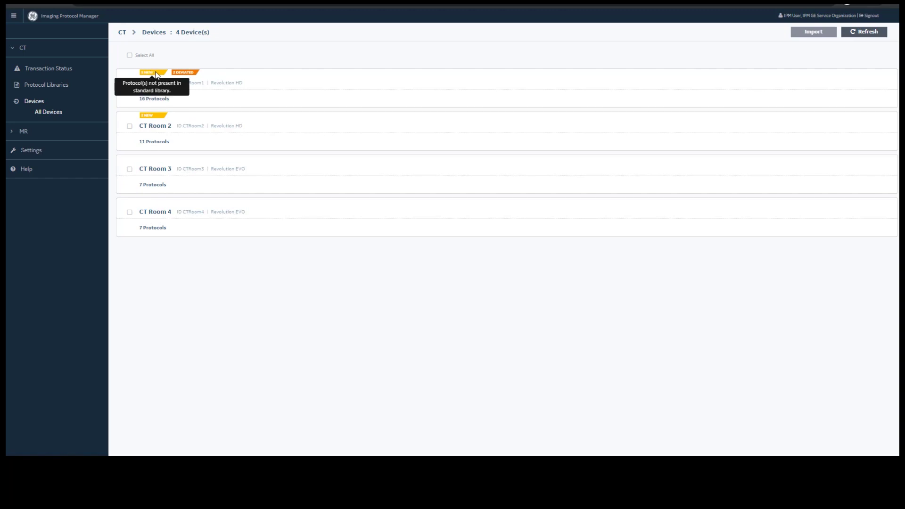
mouse_move(180, 70)
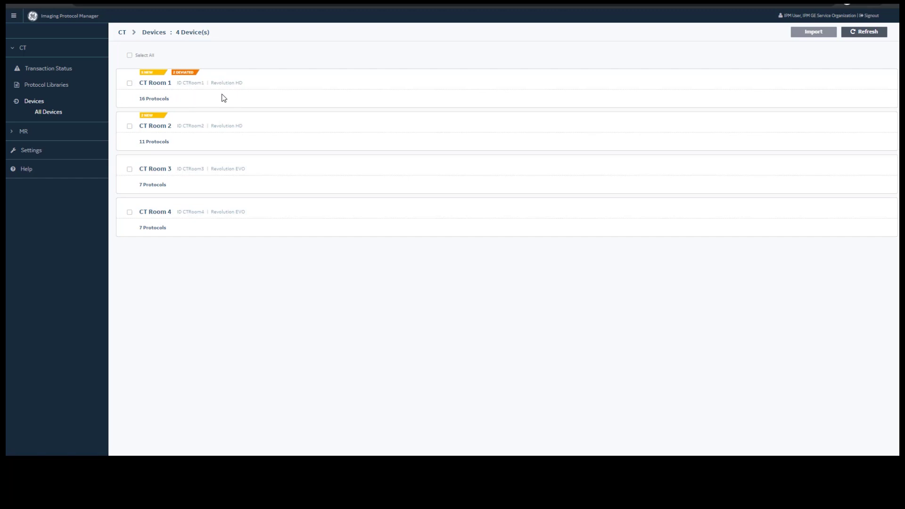
Step: Open CT Room 1's protocols and compare the deviated 5.2 CHEST-STANDARD (MEDIUM ADULT) protocol with the standard library
click(166, 88)
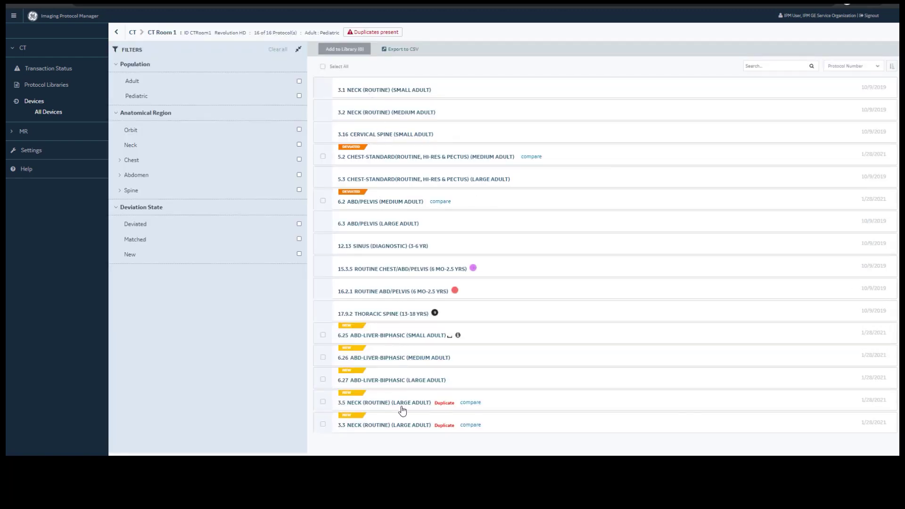
click(535, 158)
Step: Select all CT Room 1 protocols for the library and resolve the duplicates: add 3.5, and rename 3.3 to NECK (ROUTINE) (xLARGE ADULT) and add it
click(323, 67)
click(343, 49)
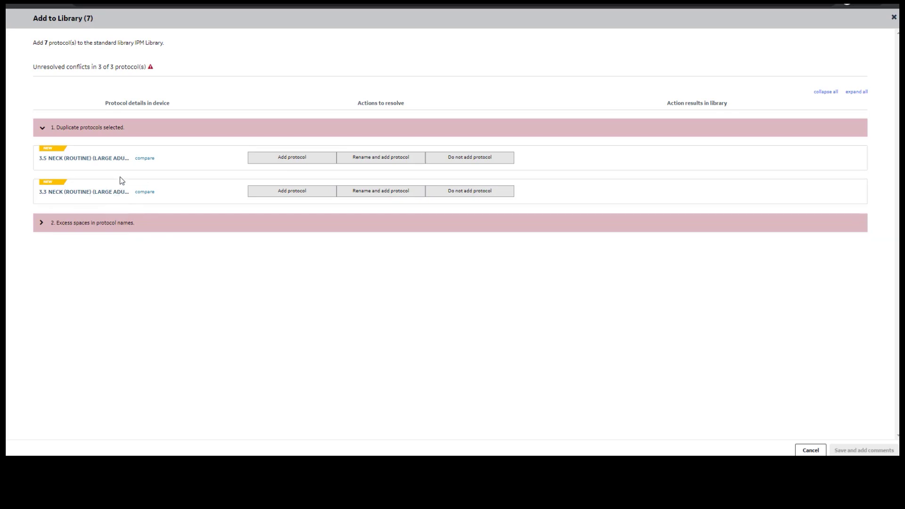
click(293, 162)
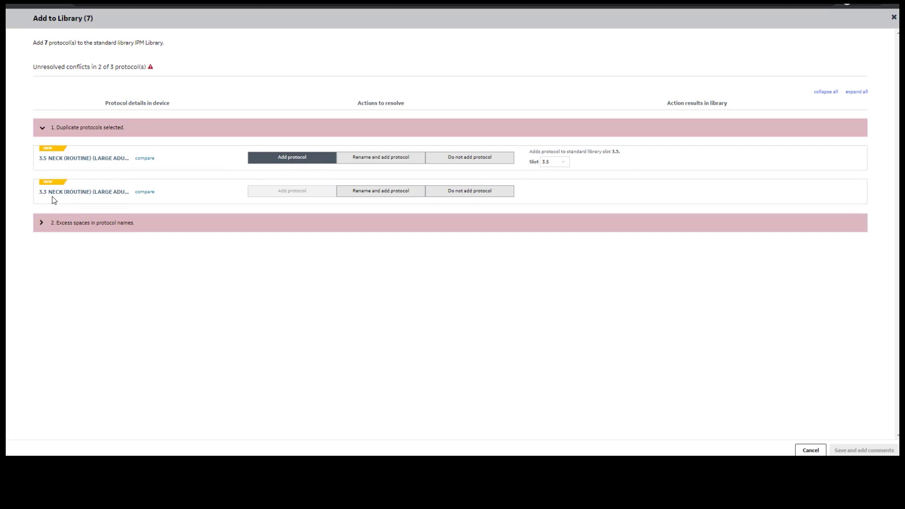
click(391, 193)
triple_click(628, 190)
key(Return)
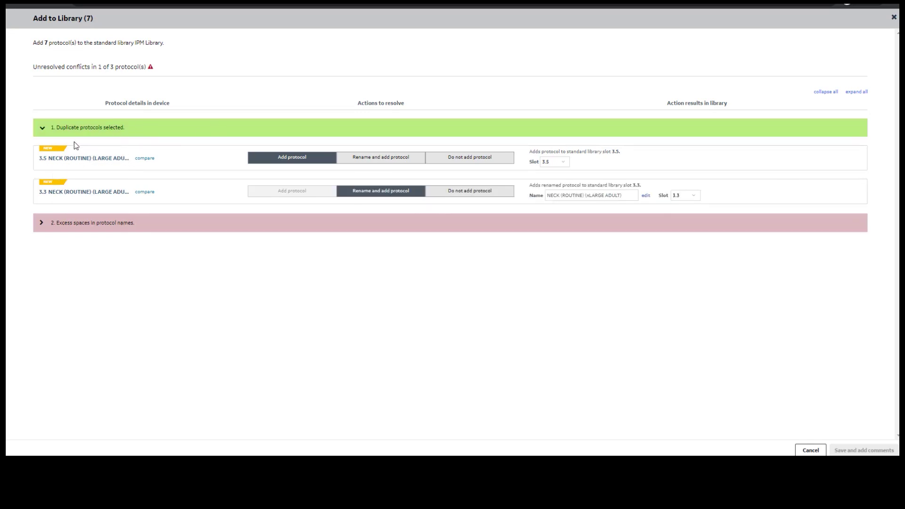
Step: Resolve the excess-spaces conflict by adding protocol 6.25 ABD-LIVER-BIPHASIC (SMALL ADULT), and save the conflict resolutions
click(99, 228)
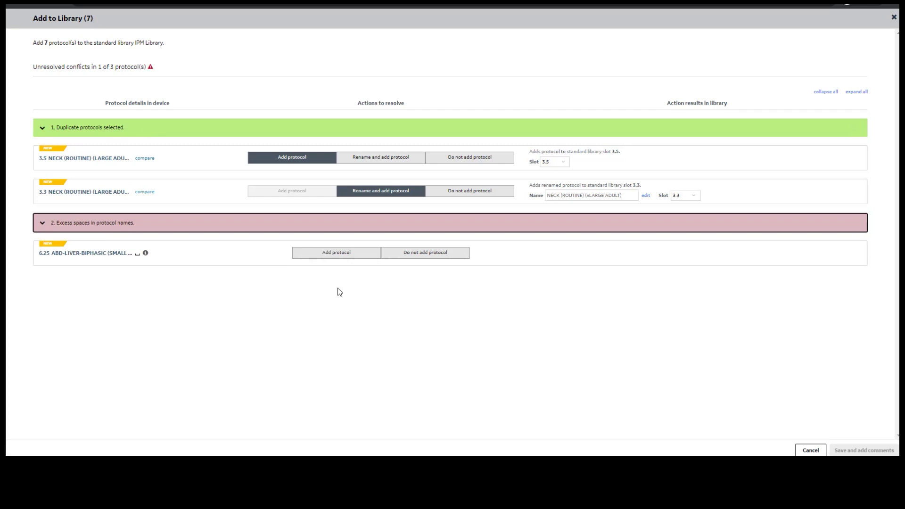
click(324, 253)
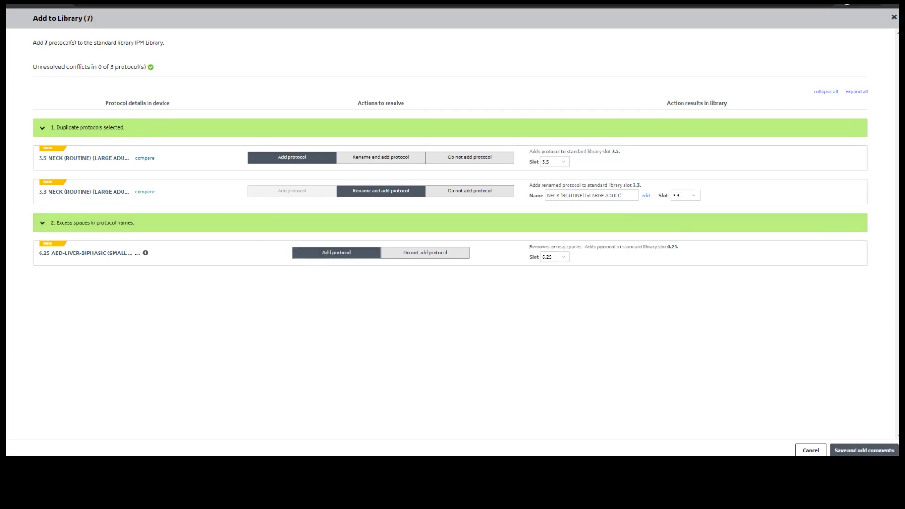
click(863, 450)
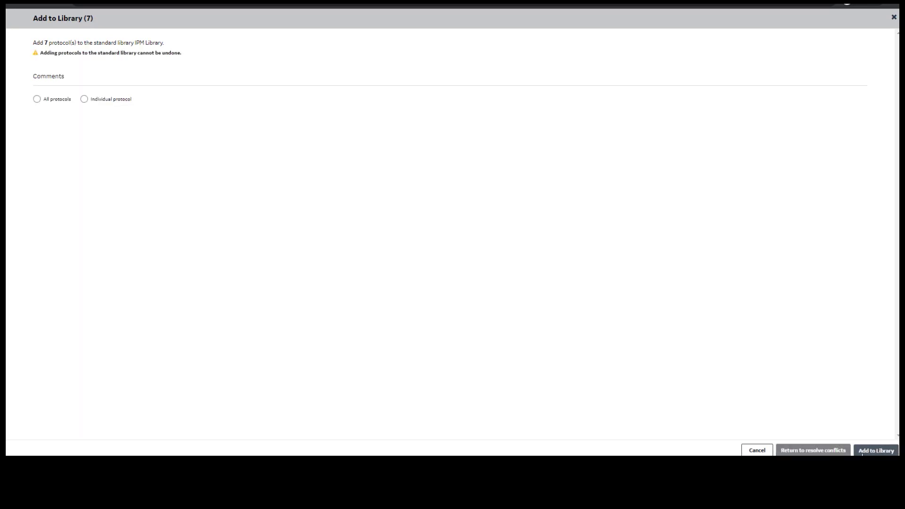
Step: Enter the comment "Comments" for all protocols and add them to the standard library
click(49, 102)
click(70, 136)
text(Comments)
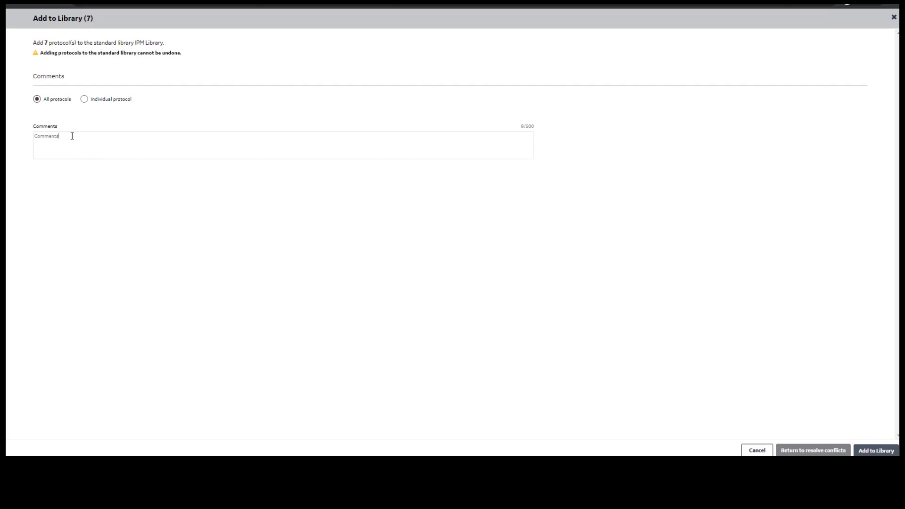
click(874, 450)
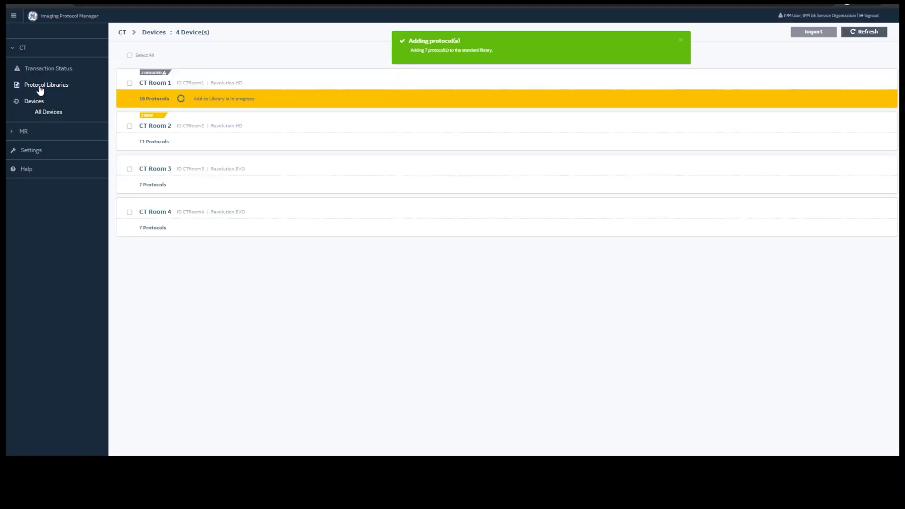
Step: In the CT IPM Library, compare Revolution HD versions V1 and V2 of NECK (ROUTINE) (SMALL ADULT) and set V1 as the current version
click(40, 88)
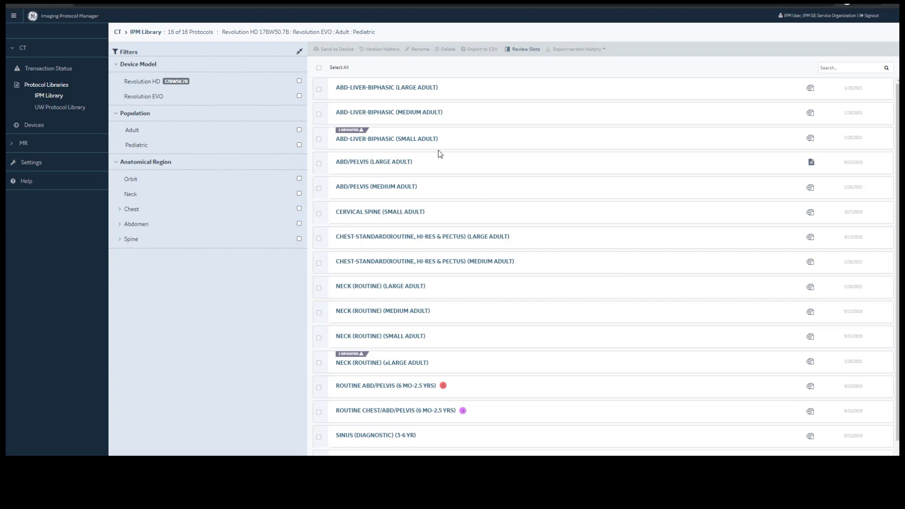
click(319, 339)
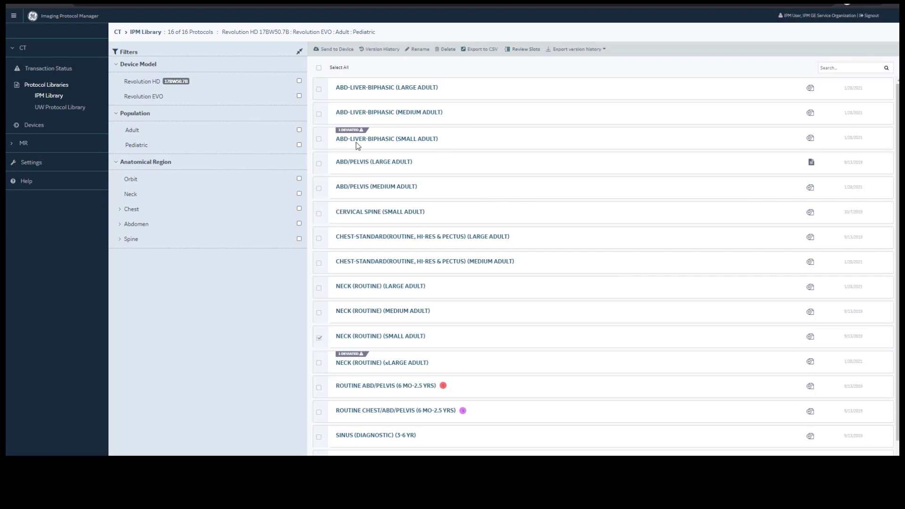
click(379, 51)
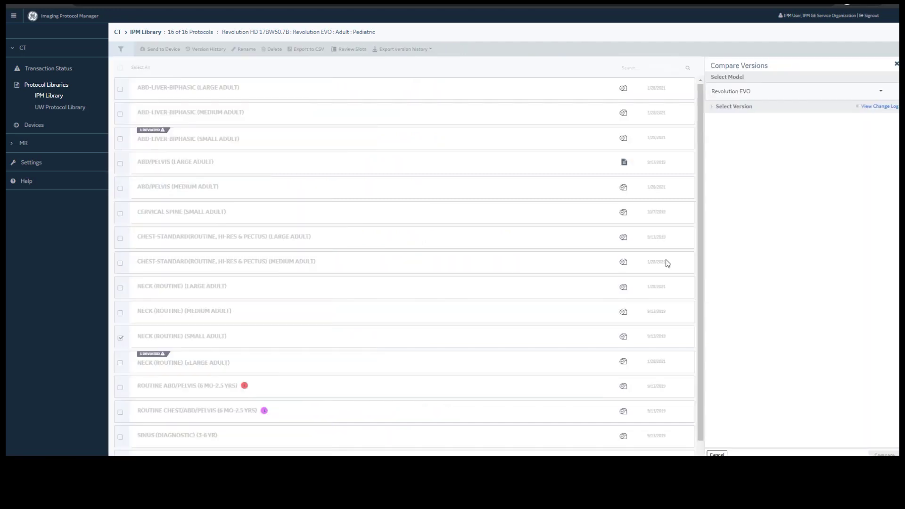
click(734, 92)
click(738, 120)
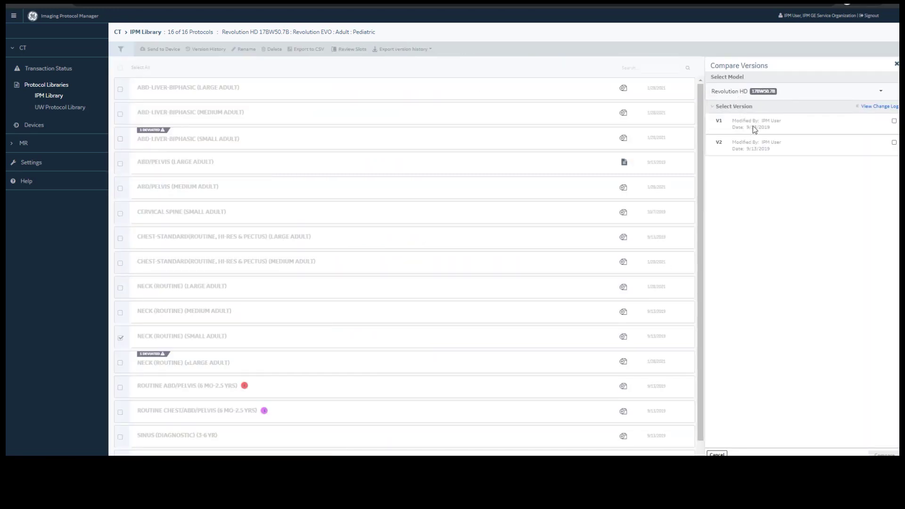
click(867, 108)
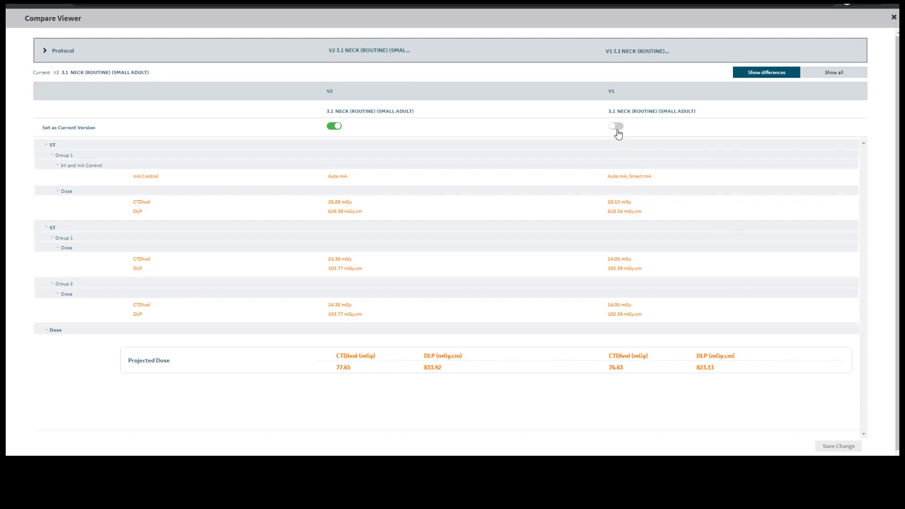
click(617, 126)
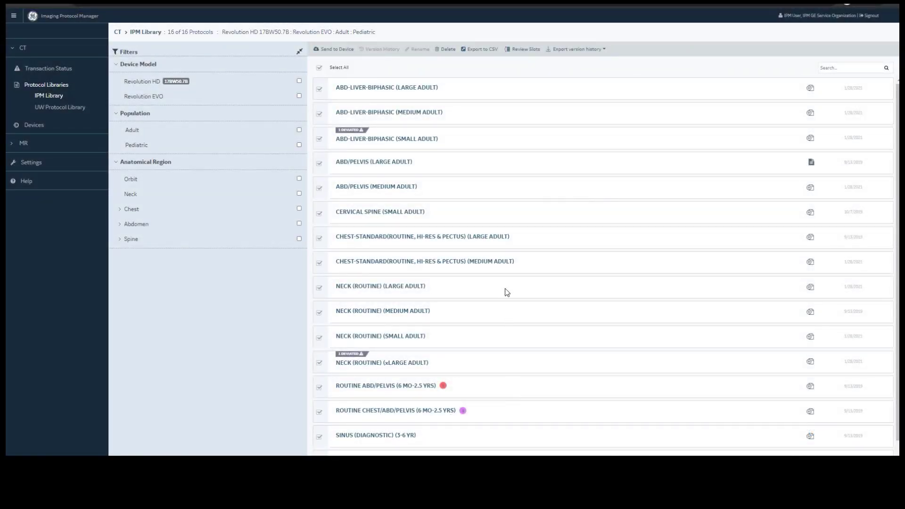
Step: Prepare to send all library protocols to devices, and choose CT Room 1 with all its protocols in the device view
click(338, 50)
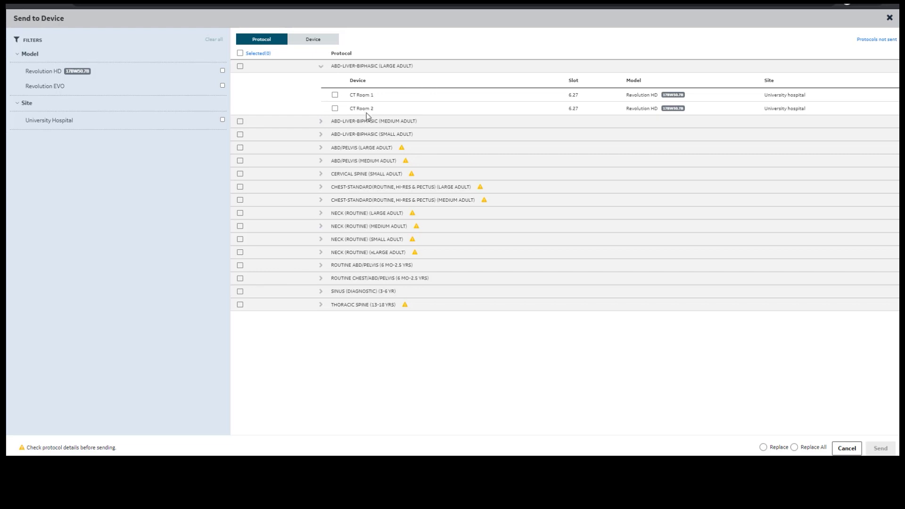
click(315, 42)
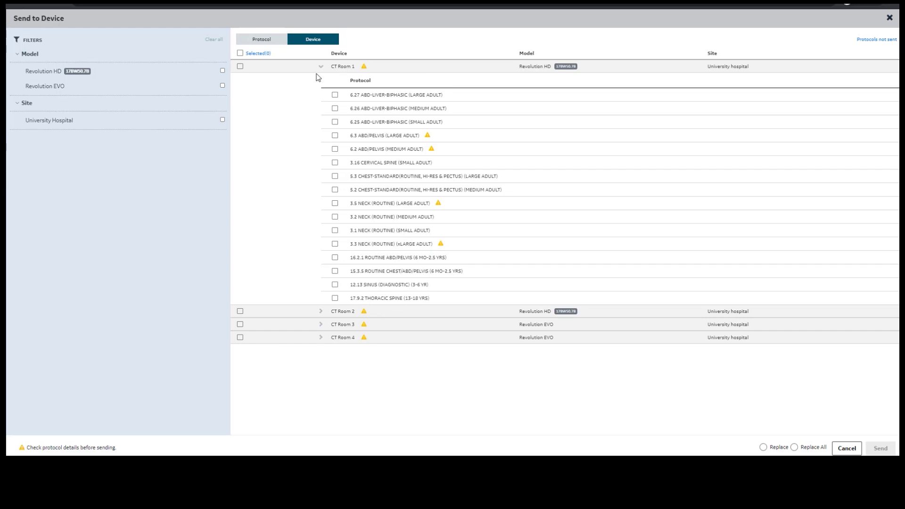
click(240, 65)
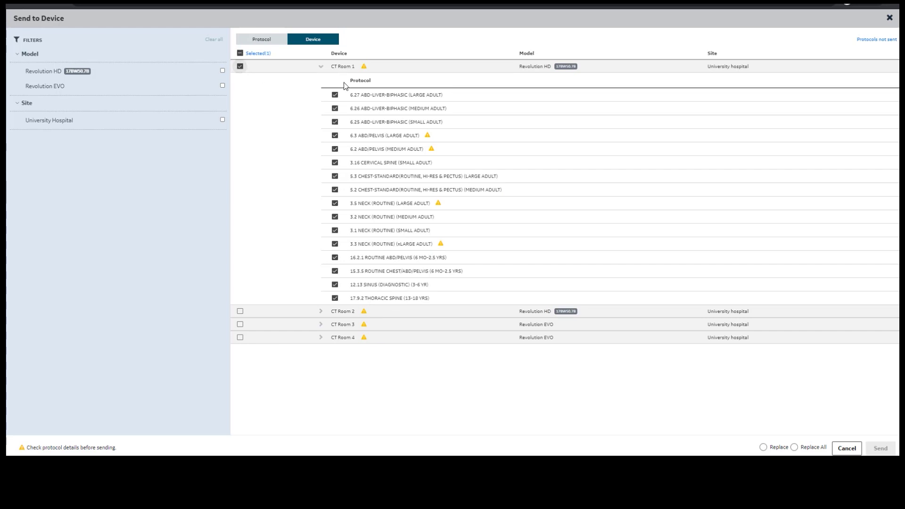
Step: Check the Replace option's explanation, and send the chosen protocols to CT Room 1 with the Replace All option
click(779, 449)
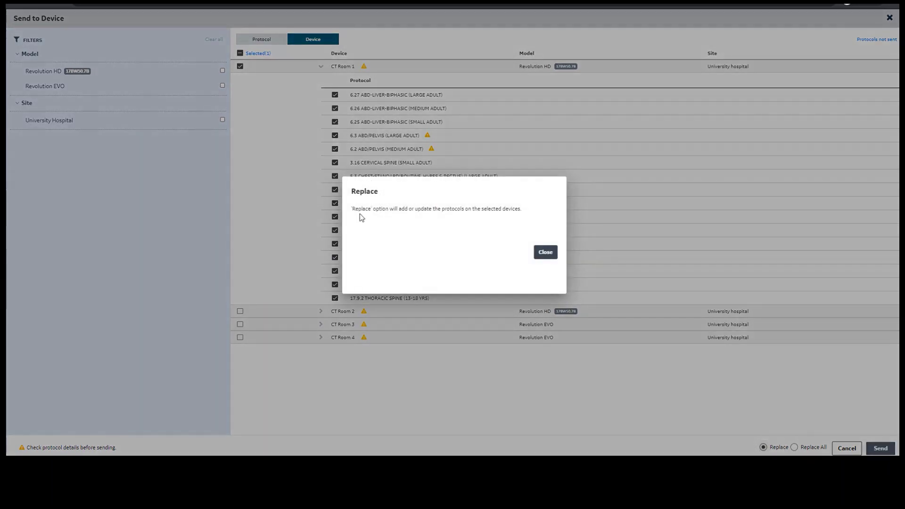
click(545, 253)
click(794, 448)
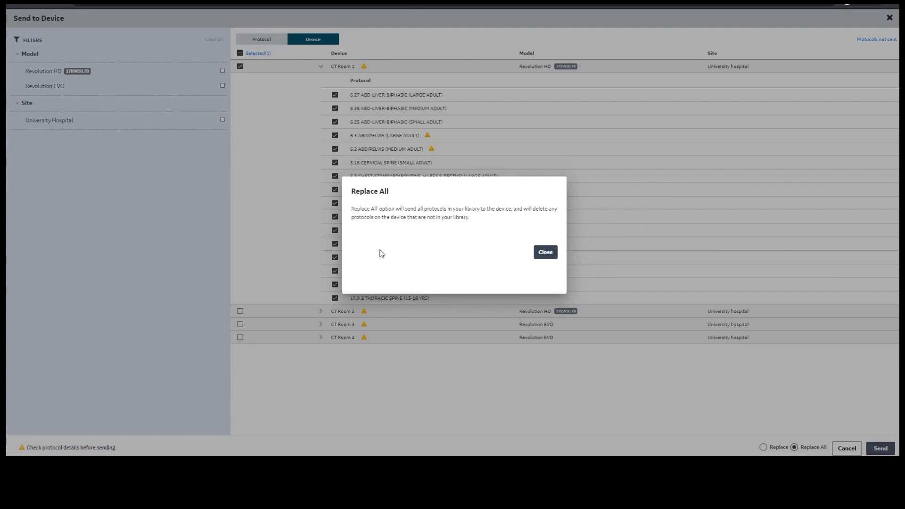
click(546, 253)
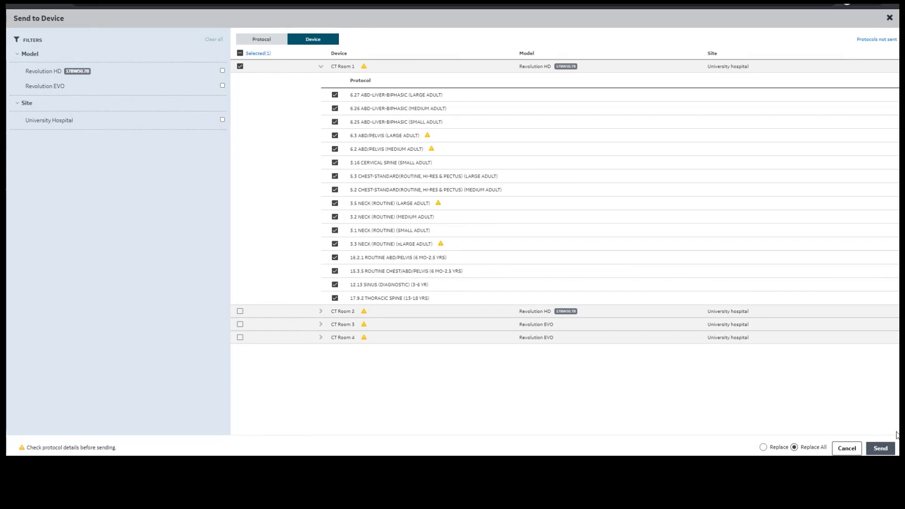
click(872, 449)
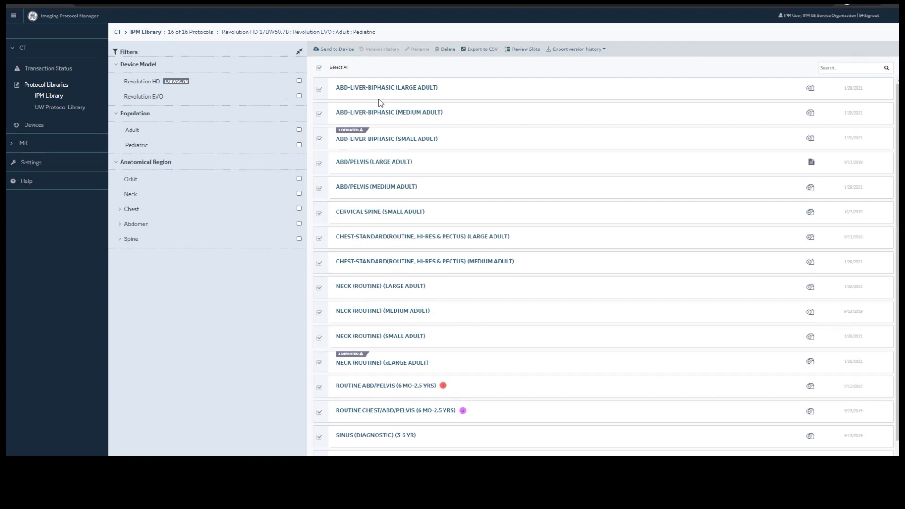
Step: Clear the selection of all protocols and rename ABD-LIVER-BIPHASIC (LARGE ADULT) as "ABD-LIVER-BIPHASIC (LARGE ADULT) name"
click(319, 68)
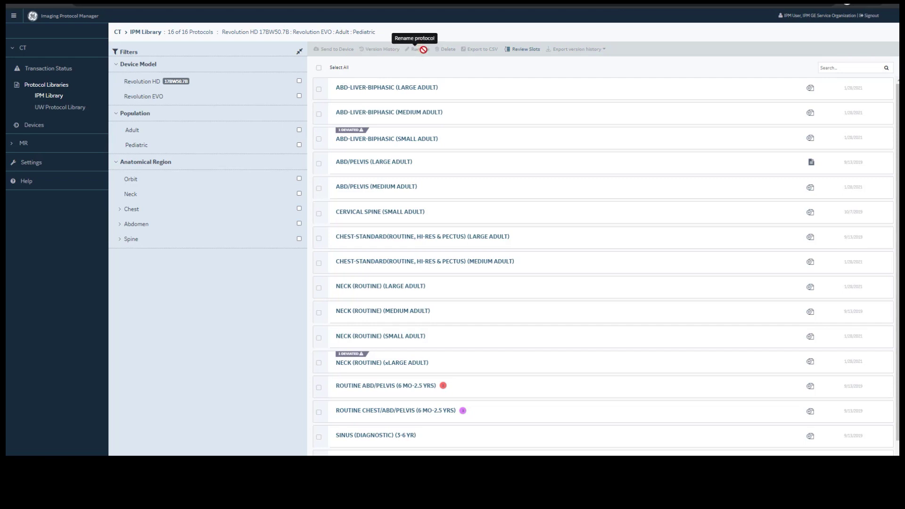
click(319, 90)
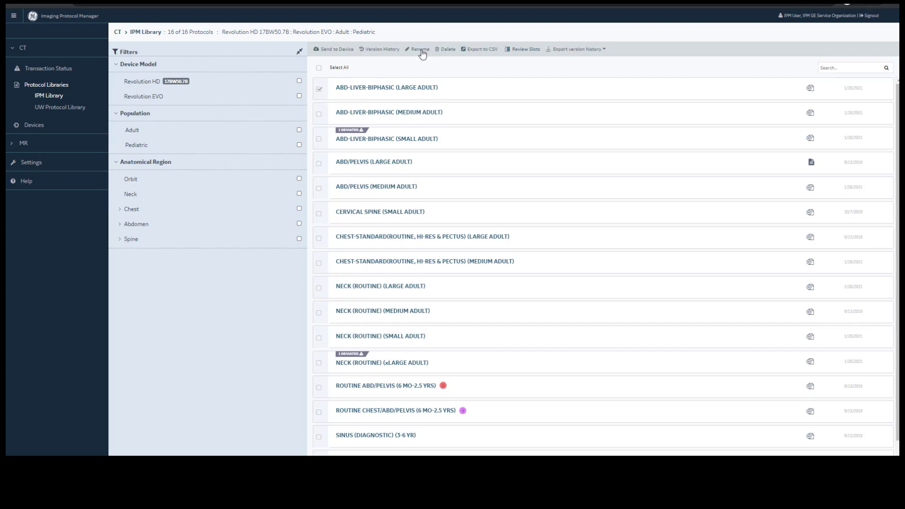
click(417, 49)
click(441, 88)
click(448, 88)
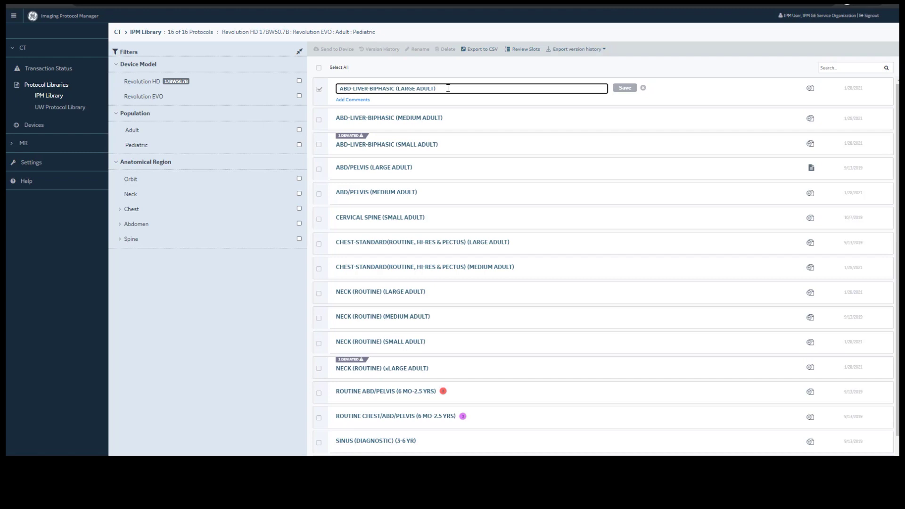
text(name)
key(Return)
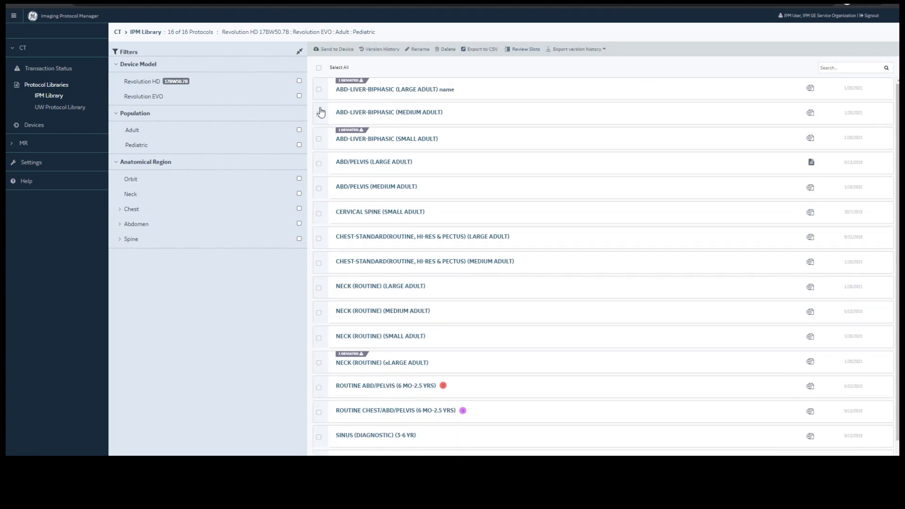
Step: Delete the ABD-LIVER-BIPHASIC (MEDIUM ADULT) protocol from the IPM Library, along with its technical and clinical instructions
click(447, 50)
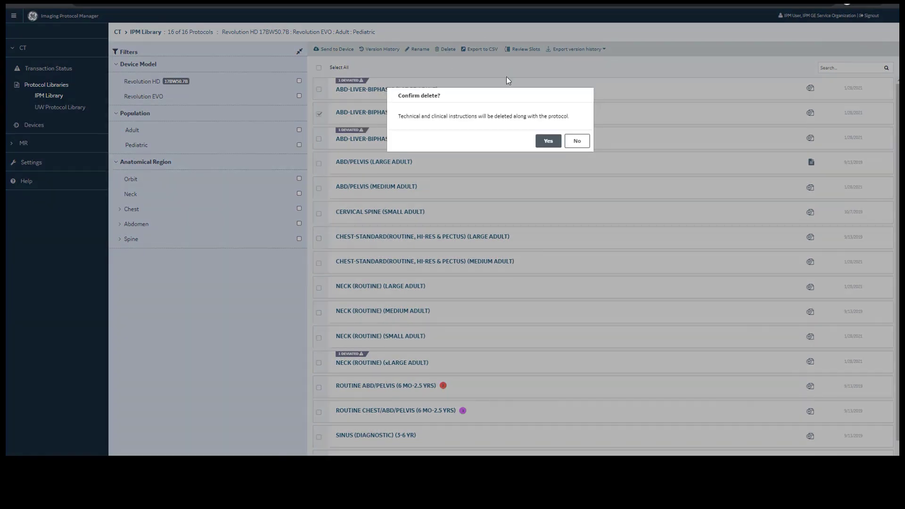
click(548, 142)
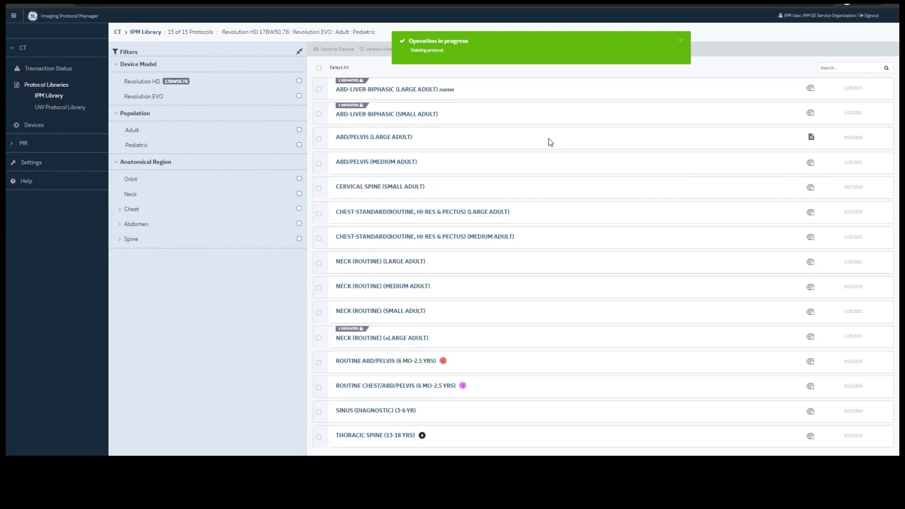
Step: Export the renamed ABD-LIVER-BIPHASIC (LARGE ADULT), ABD-LIVER-BIPHASIC (SMALL ADULT) and ABD/PELVIS (LARGE ADULT) protocols to a CSV file
click(319, 89)
click(319, 114)
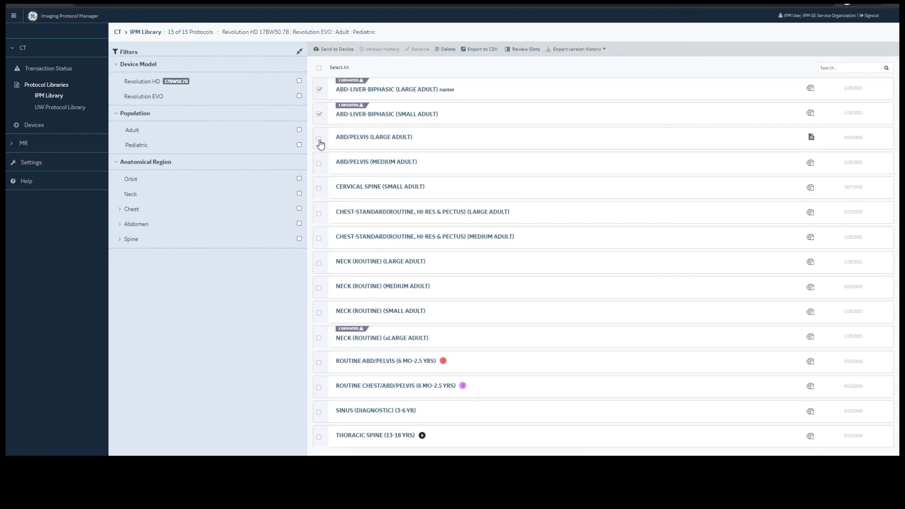
click(319, 139)
click(481, 49)
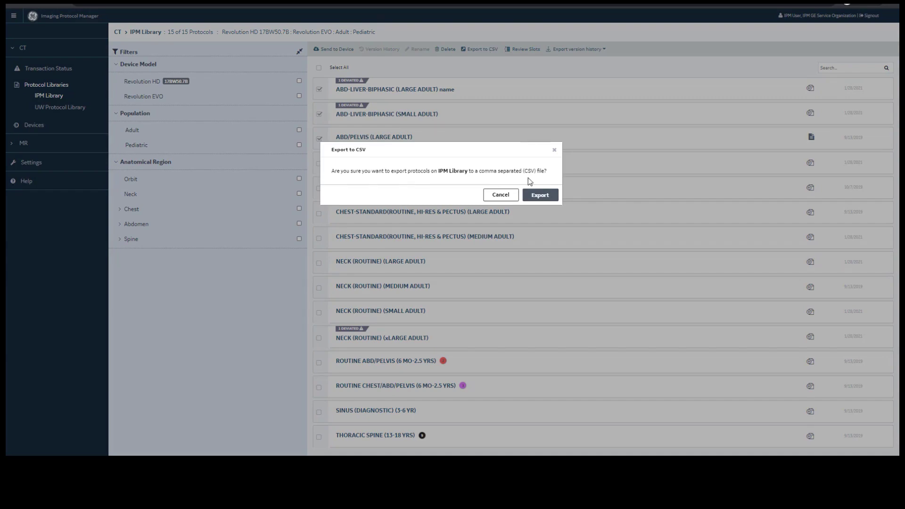
click(539, 194)
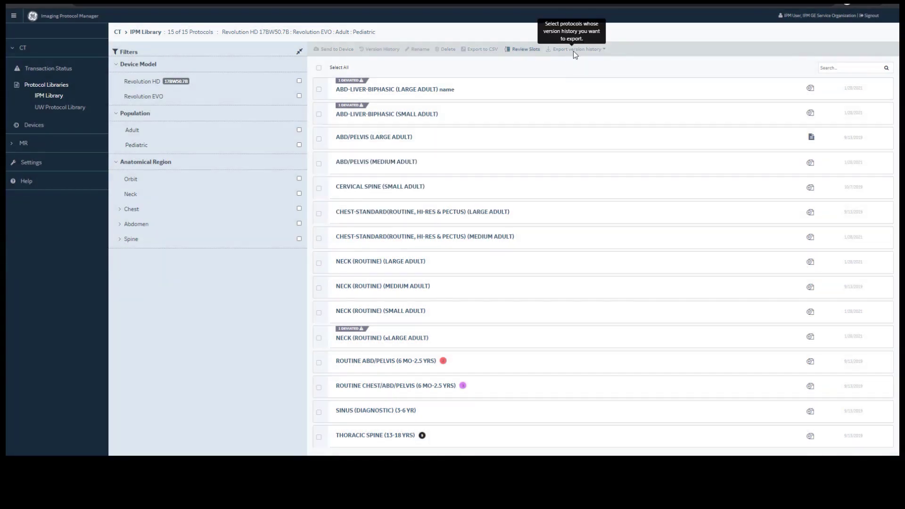
Step: In the Revolution EVO adult neck slots, move NECK (ROUTINE) (MEDIUM ADULT) to 3.5, swap it with the SMALL ADULT protocol in 3.1, and save
click(525, 50)
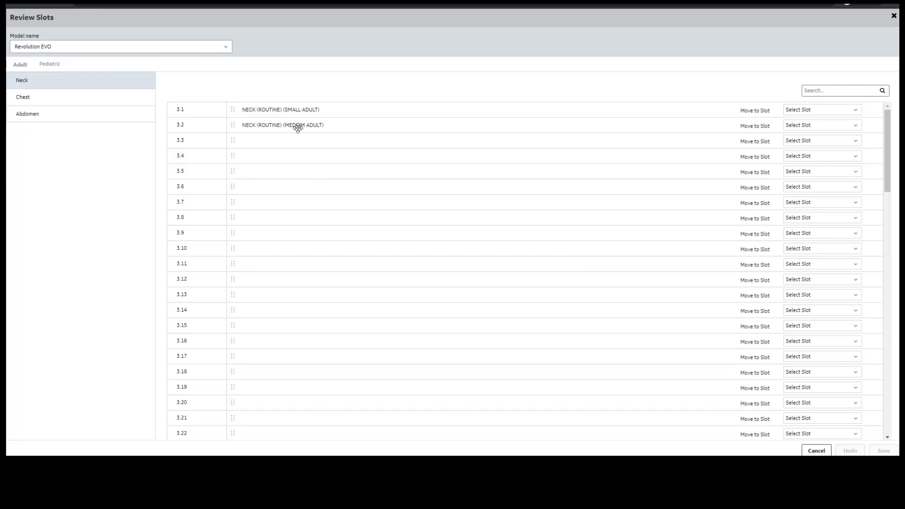
drag(298, 127, 299, 180)
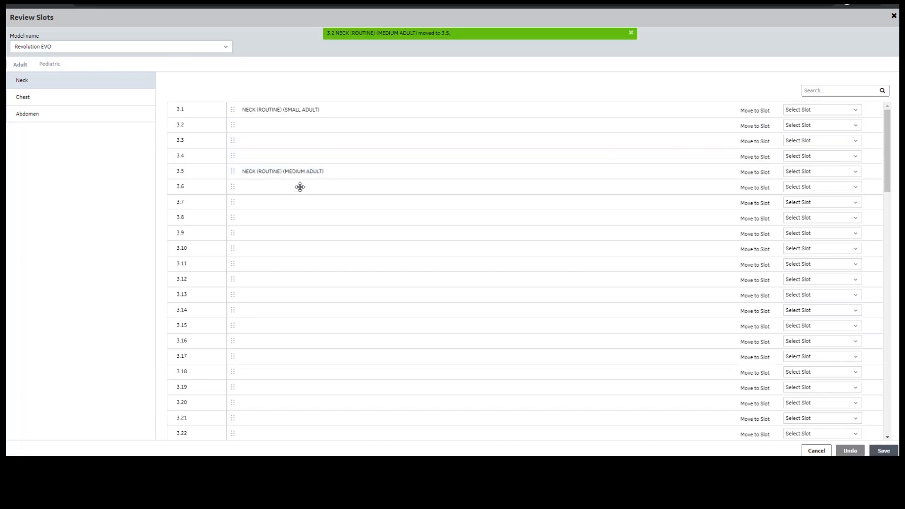
drag(313, 112, 314, 177)
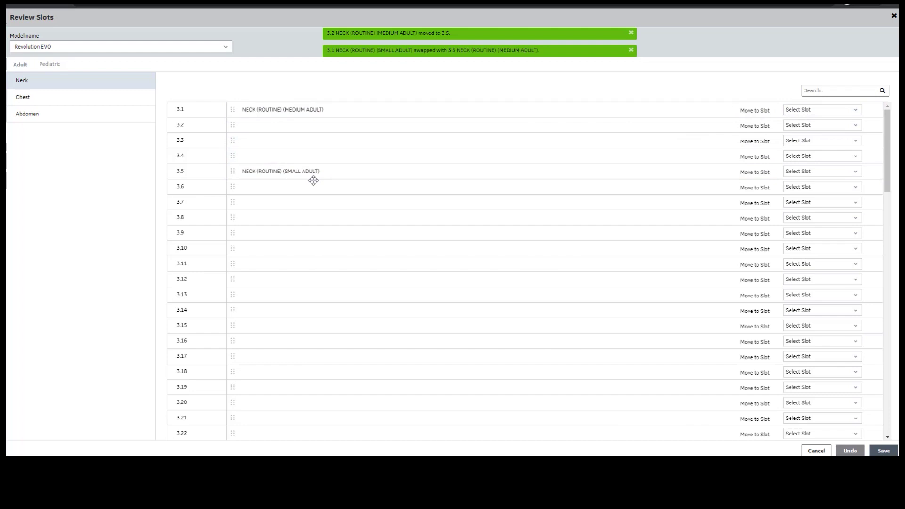
click(889, 451)
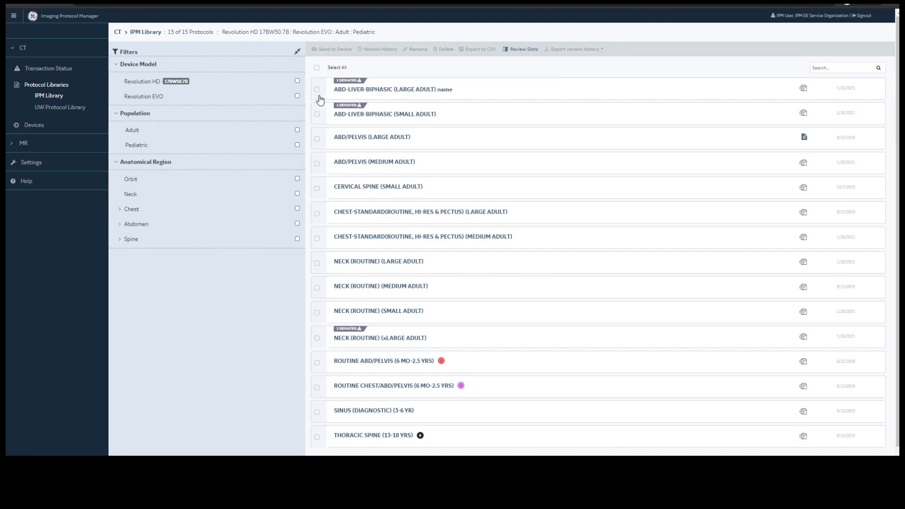
click(450, 193)
Step: Export the version history of the renamed ABD-LIVER-BIPHASIC (LARGE ADULT), ABD-LIVER-BIPHASIC (SMALL ADULT) and ABD/PELVIS (LARGE ADULT)
click(317, 138)
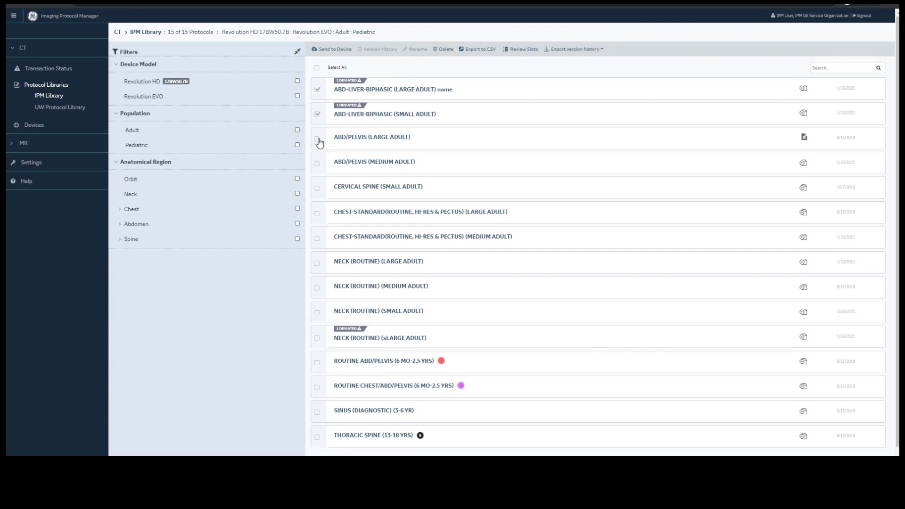
click(600, 50)
click(568, 66)
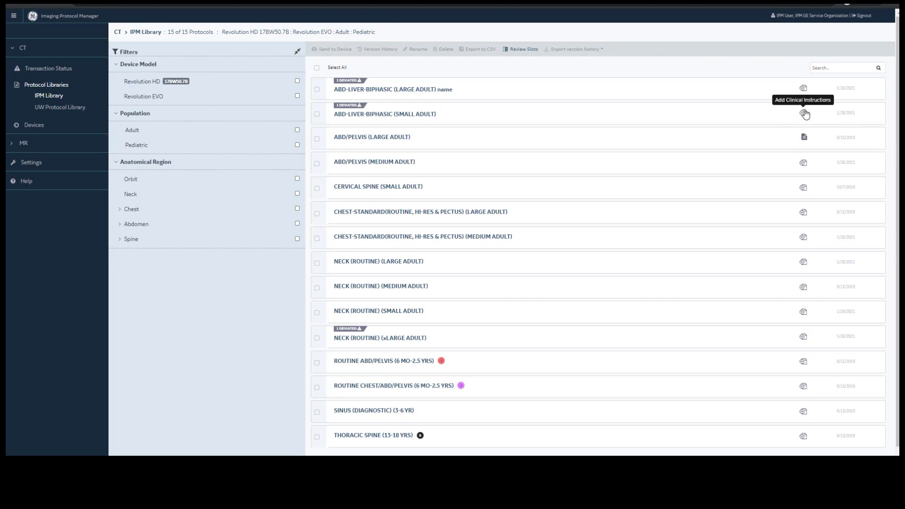
Step: Open the clinical instructions of the ABD/PELVIS (LARGE ADULT) protocol and read through the attached document
click(804, 138)
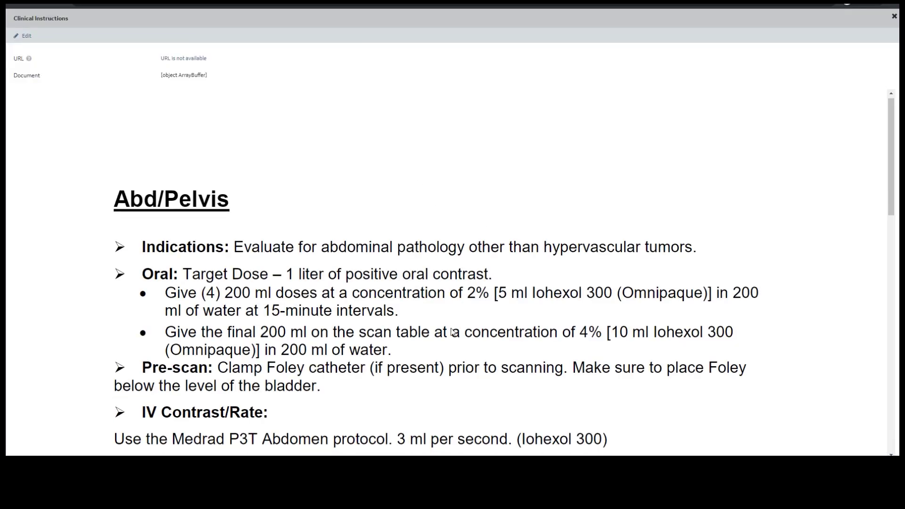
scroll(451, 332, down, 5)
scroll(452, 333, up, 7)
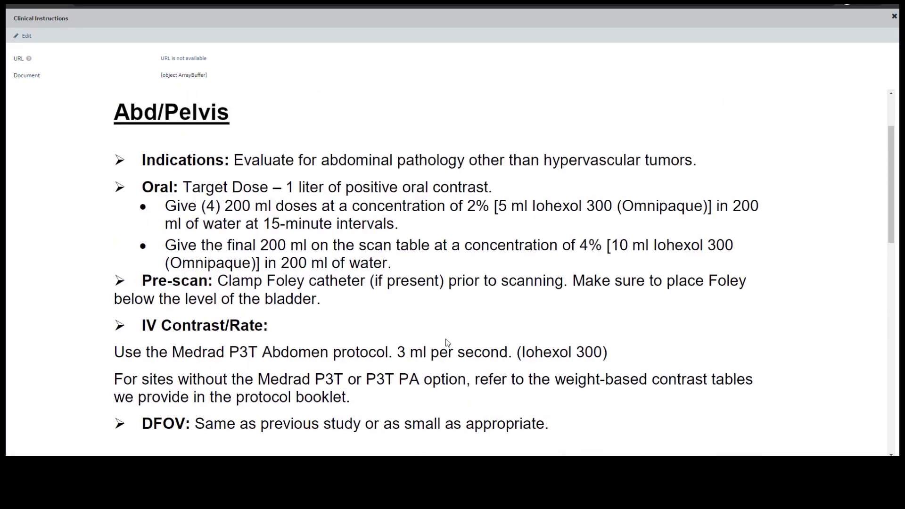